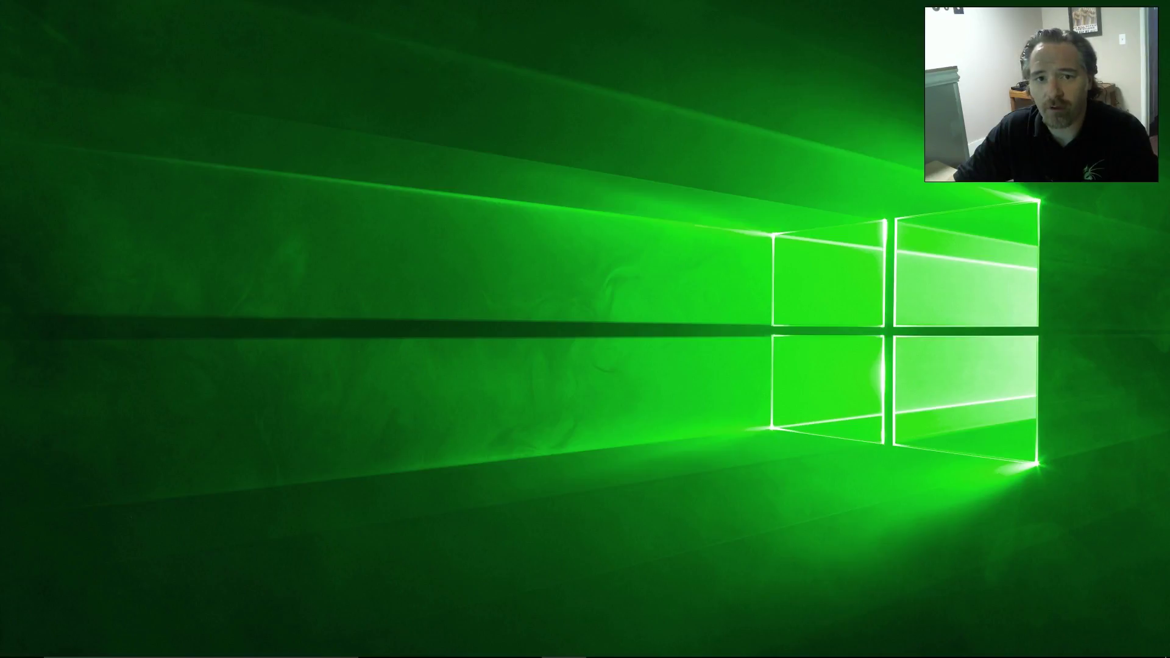
Launch Windows' Defragment and Optimize Drives tool by searching 'defragment'.
{"action": "mouse_move", "coordinate": [125, 657]}
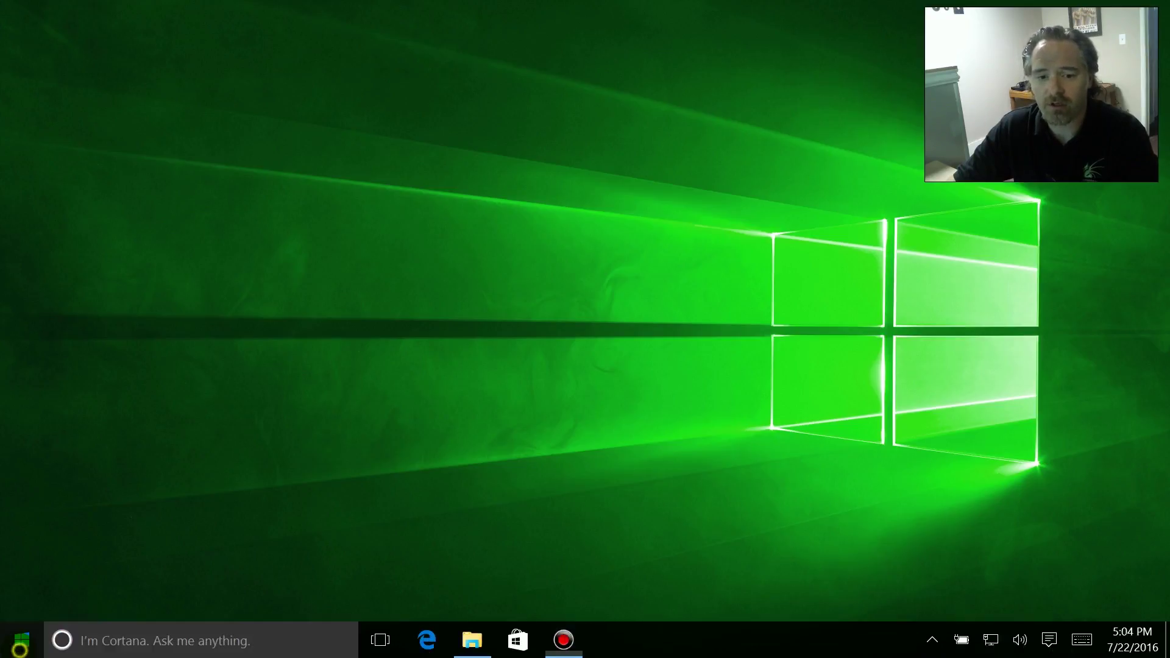
{"action": "left_click", "coordinate": [21, 640]}
{"action": "type", "text": "de"}
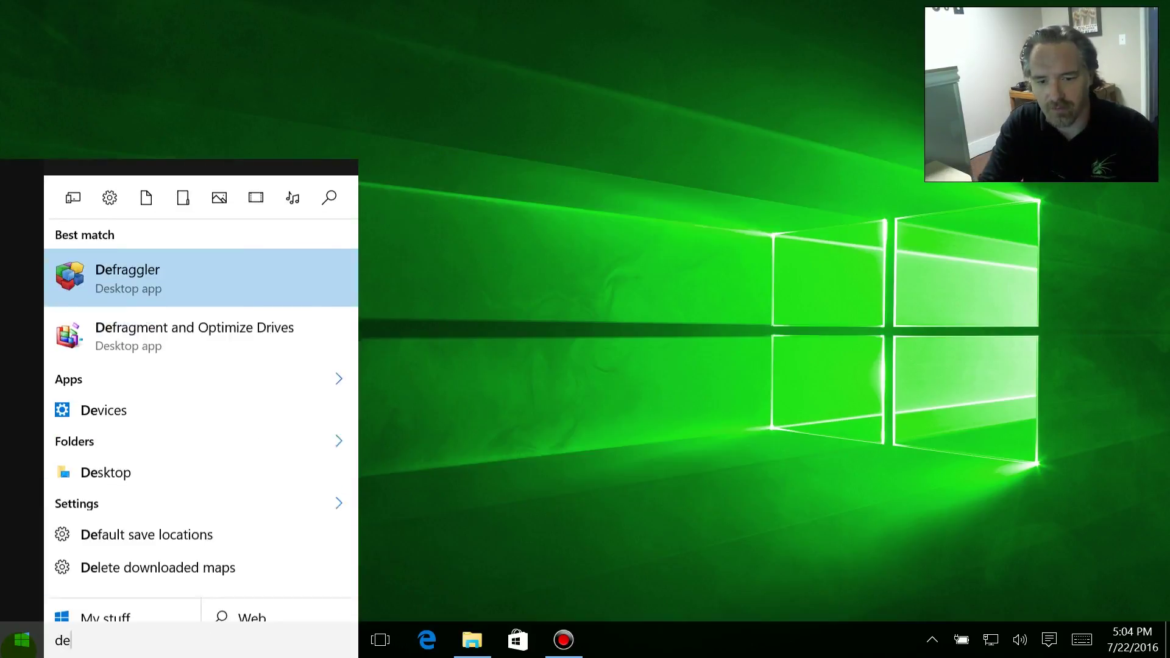
{"action": "type", "text": "fragment"}
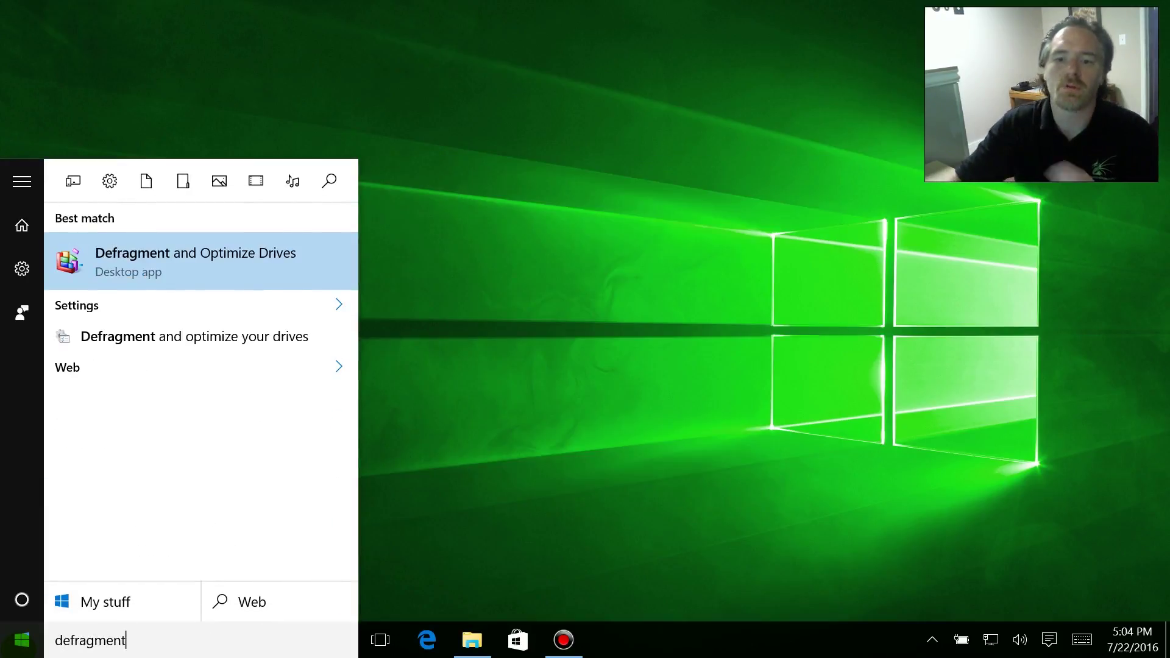
{"action": "left_click", "coordinate": [157, 253]}
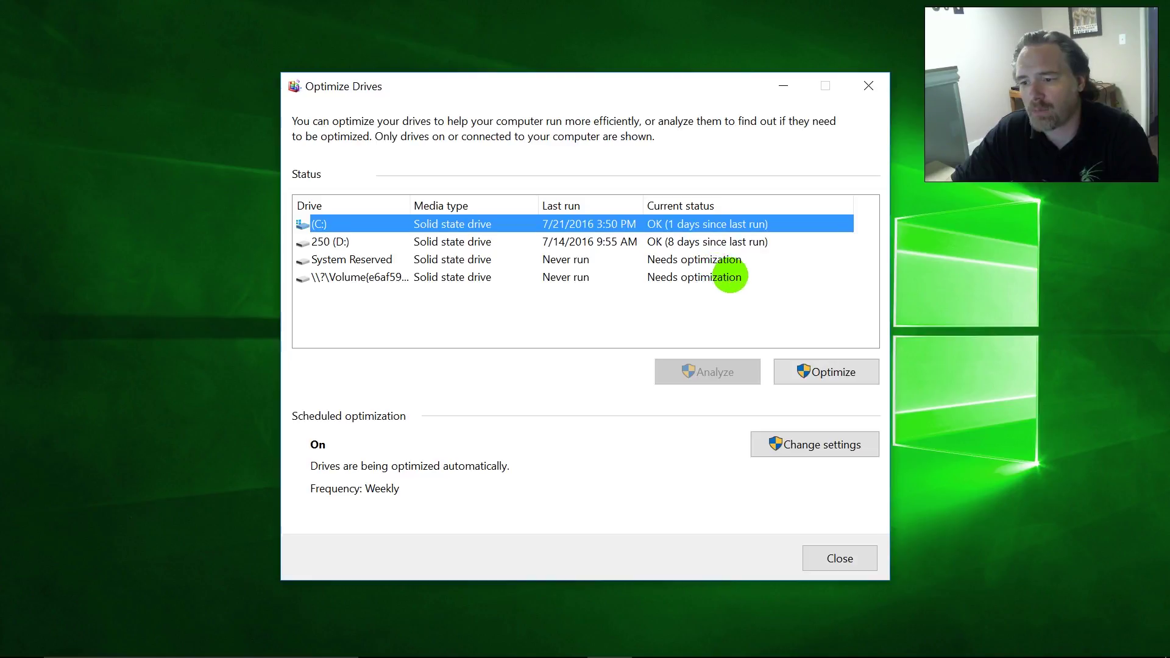
Check the optimization schedule, leave it at Weekly, and close the tool.
{"action": "left_click", "coordinate": [805, 447]}
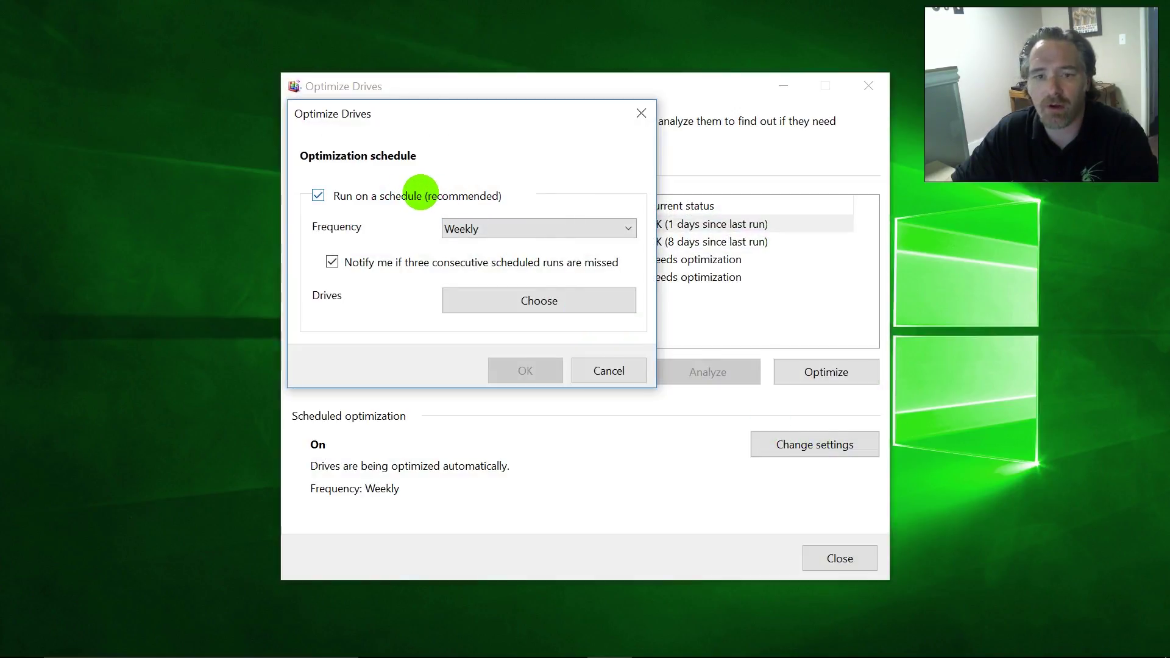
{"action": "left_click", "coordinate": [509, 227]}
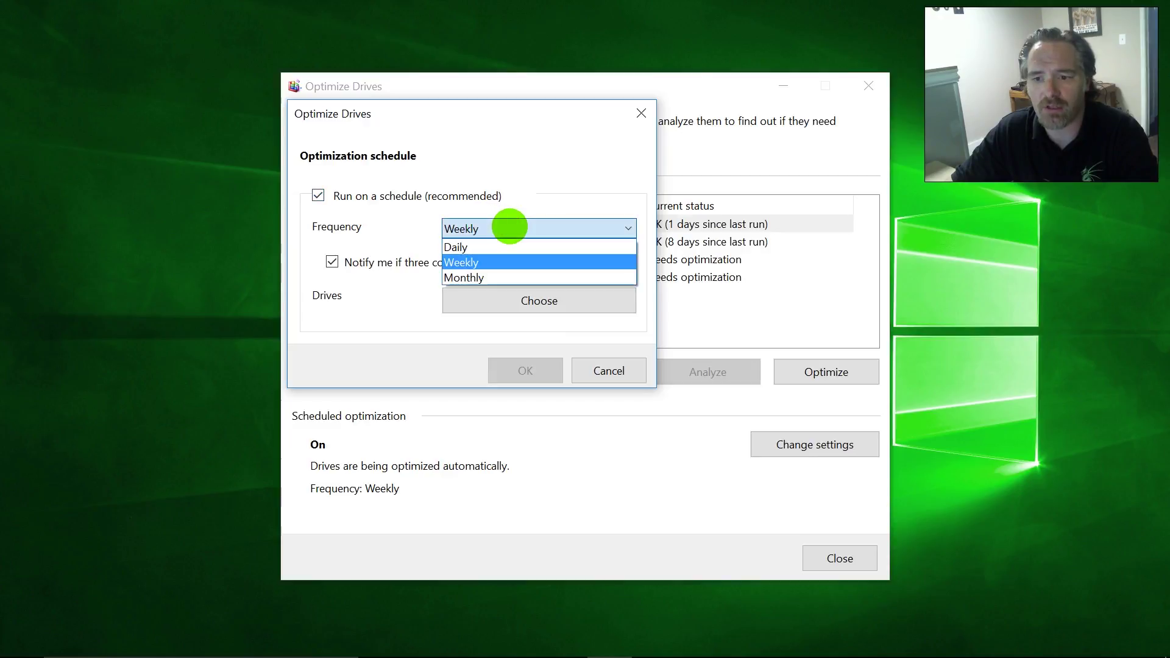
{"action": "left_click", "coordinate": [544, 185]}
{"action": "left_click", "coordinate": [609, 371]}
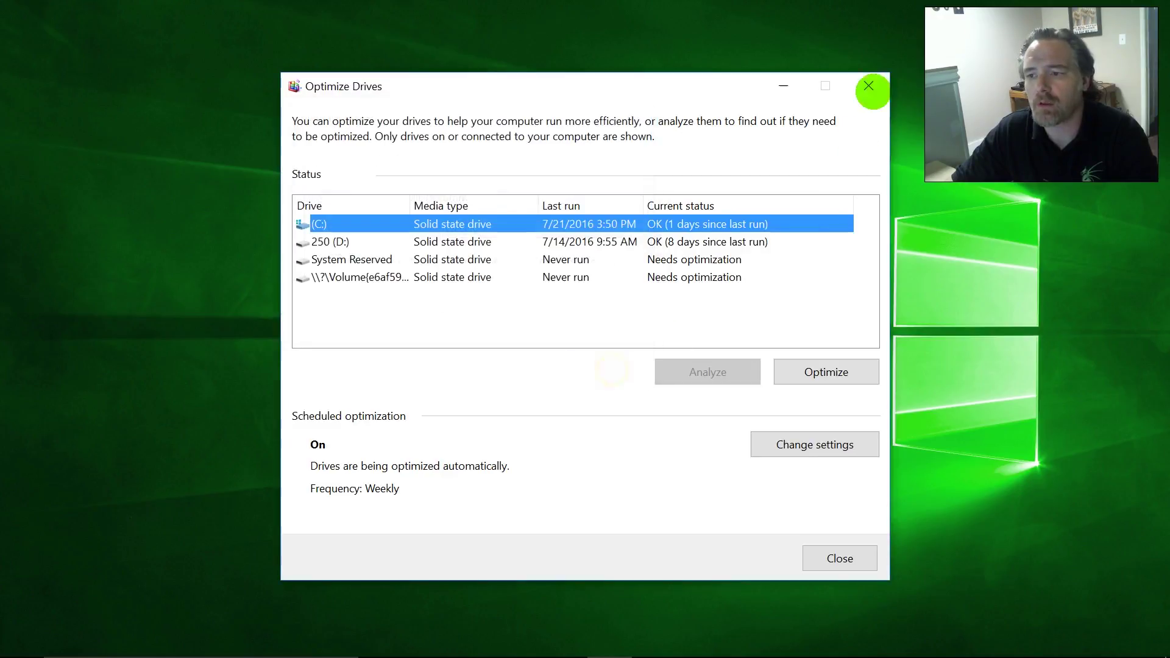
{"action": "left_click", "coordinate": [868, 86]}
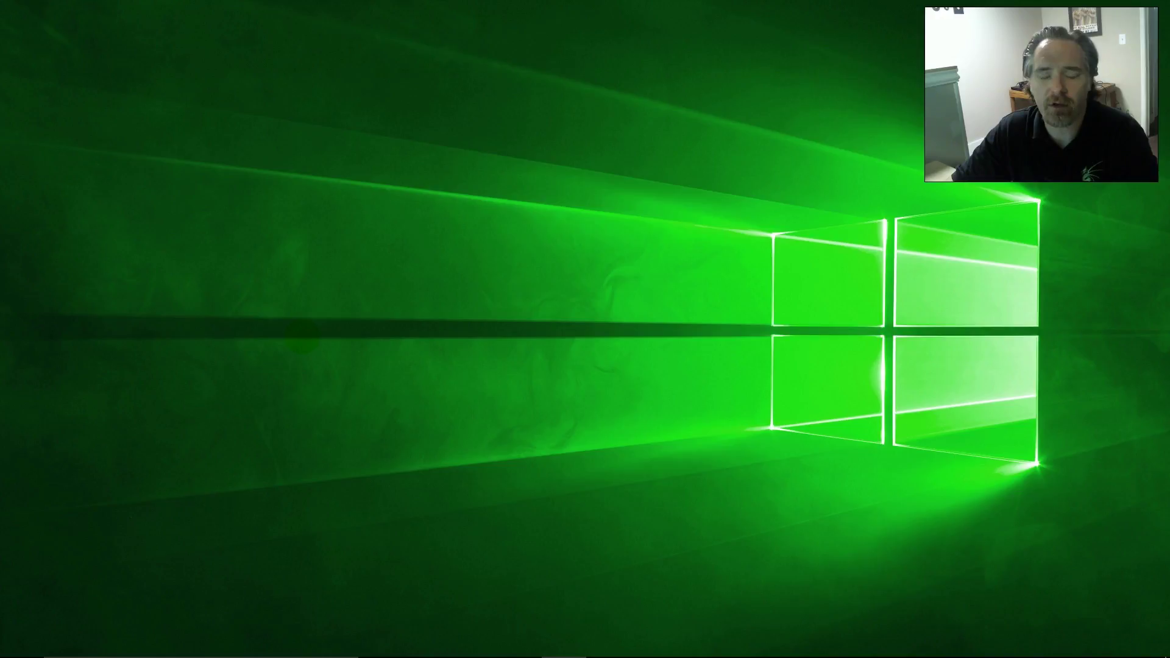
Open Edge and go to defraggler.com.
{"action": "mouse_move", "coordinate": [425, 641]}
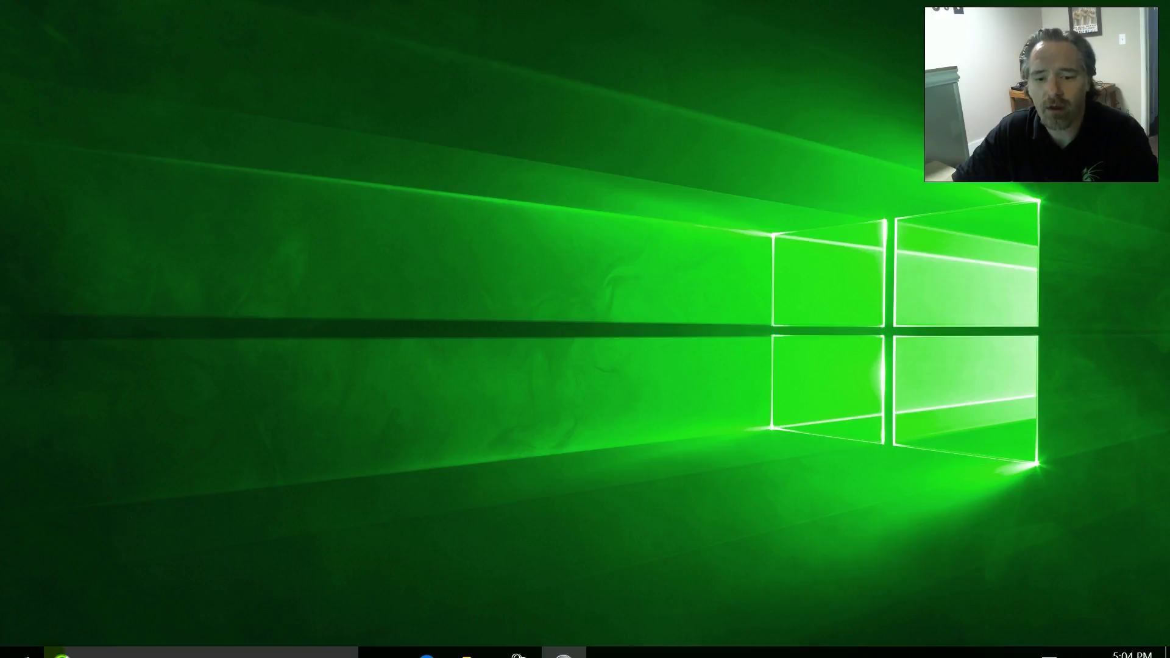
{"action": "left_click", "coordinate": [426, 640]}
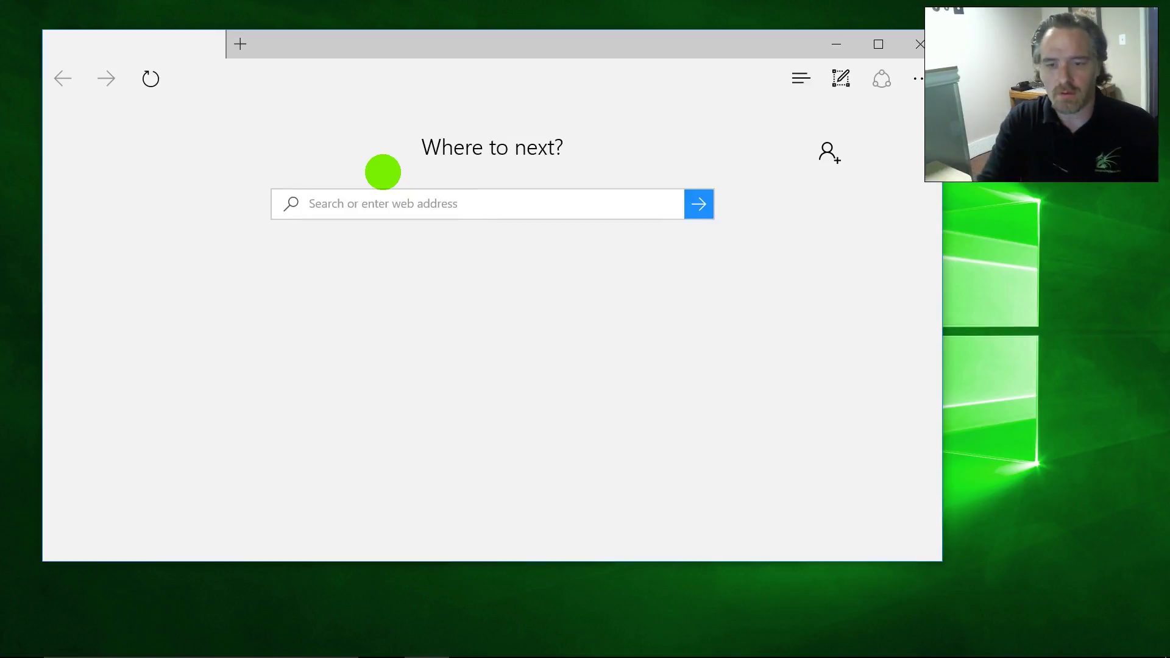
{"action": "type", "text": "defraggler.com"}
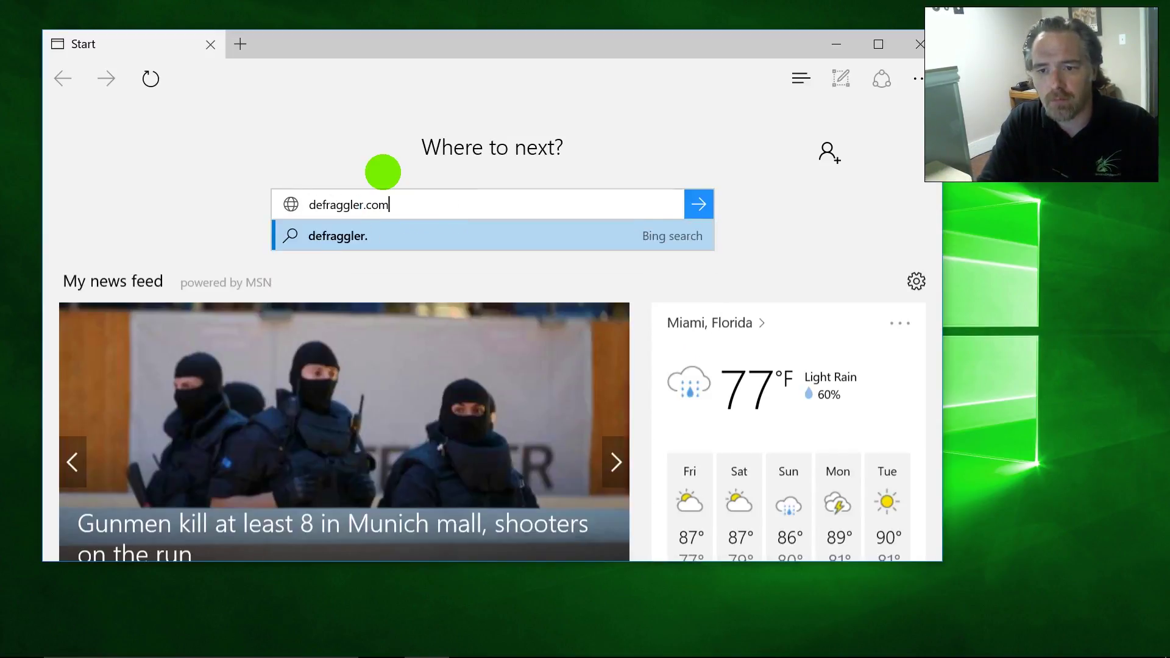
{"action": "key", "text": "Return"}
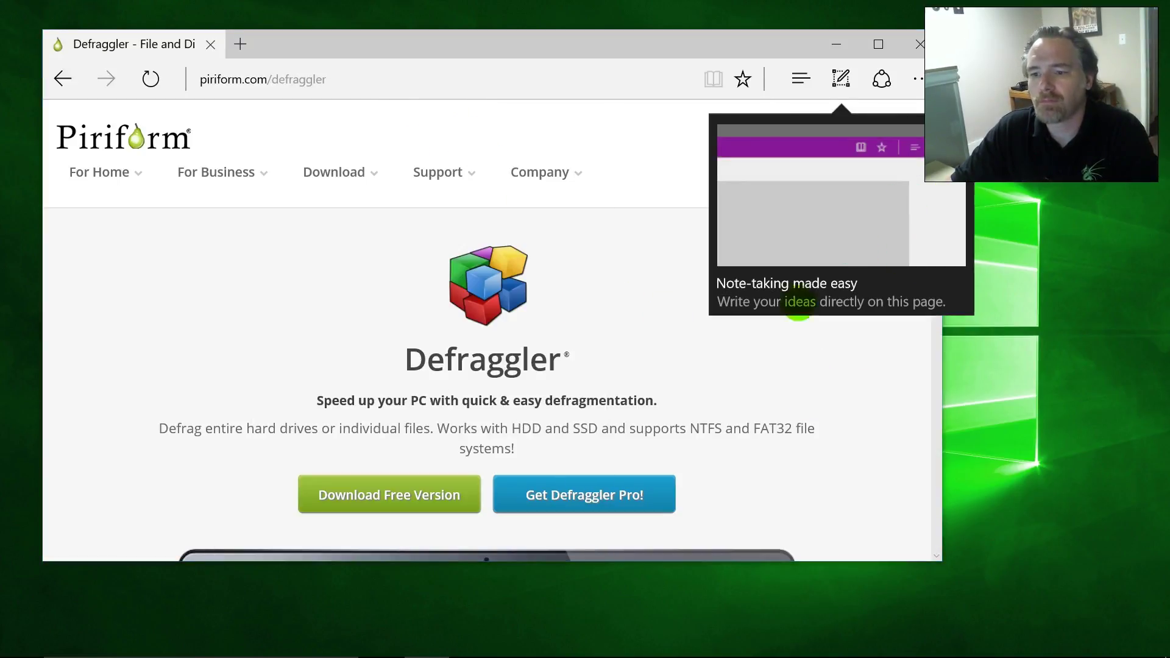
Pick the free Defraggler edition and start the download from Piriform.com.
{"action": "scroll", "coordinate": [788, 364], "scroll_direction": "down", "scroll_amount": 2}
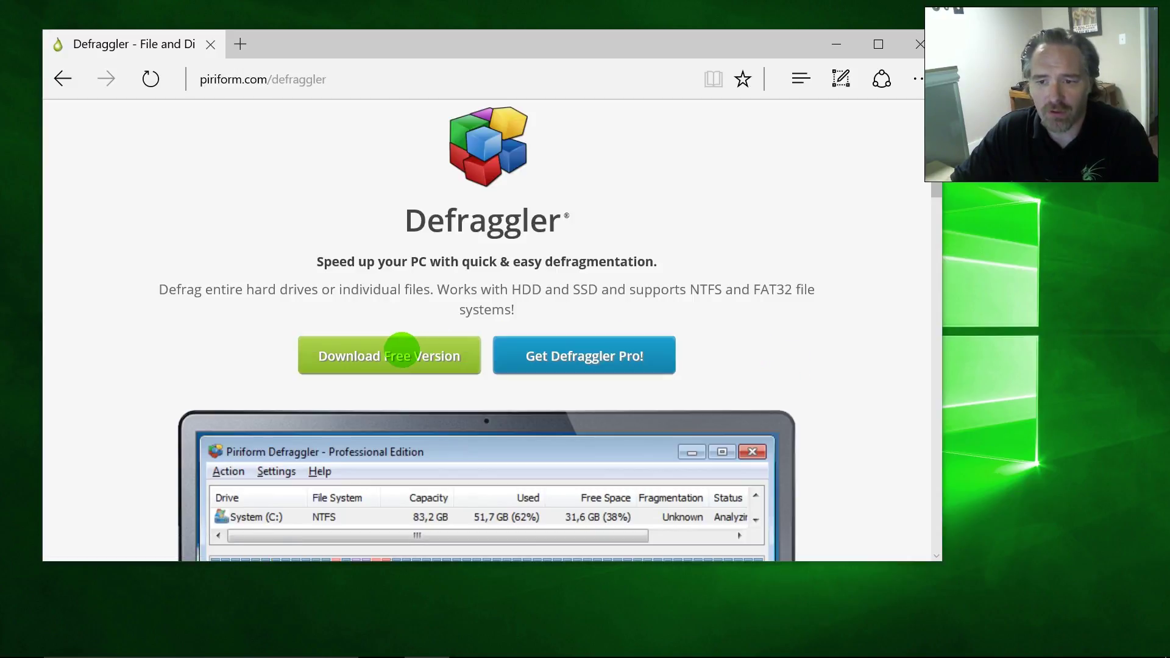
{"action": "left_click", "coordinate": [401, 352]}
{"action": "scroll", "coordinate": [287, 347], "scroll_direction": "down", "scroll_amount": 4}
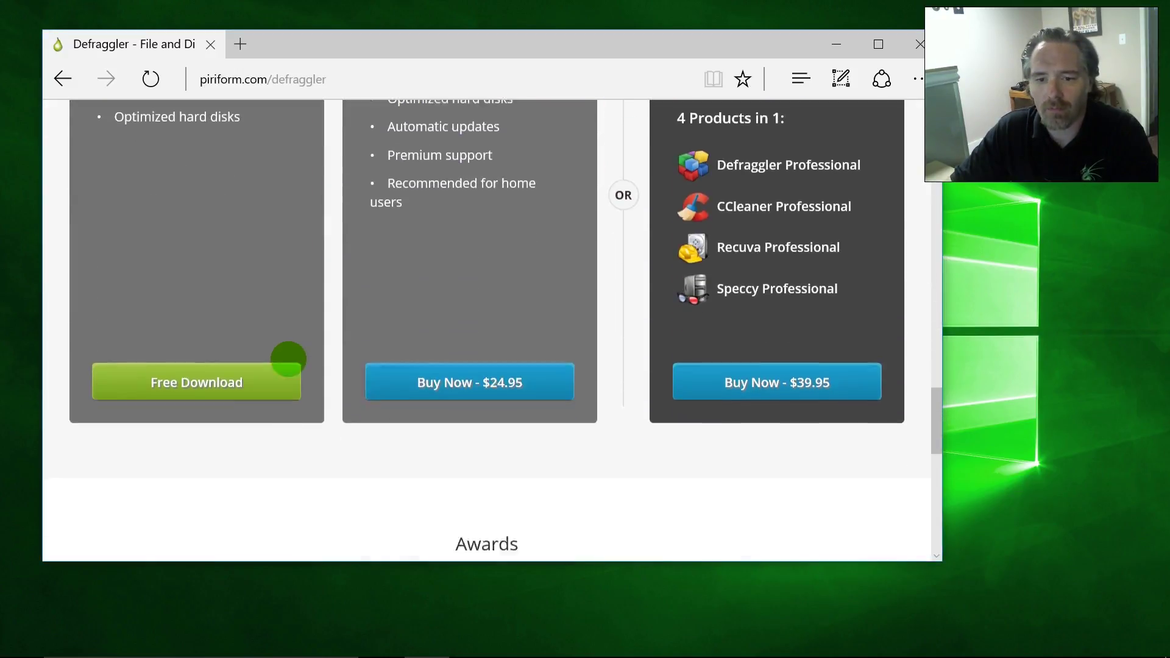
{"action": "left_click", "coordinate": [212, 278]}
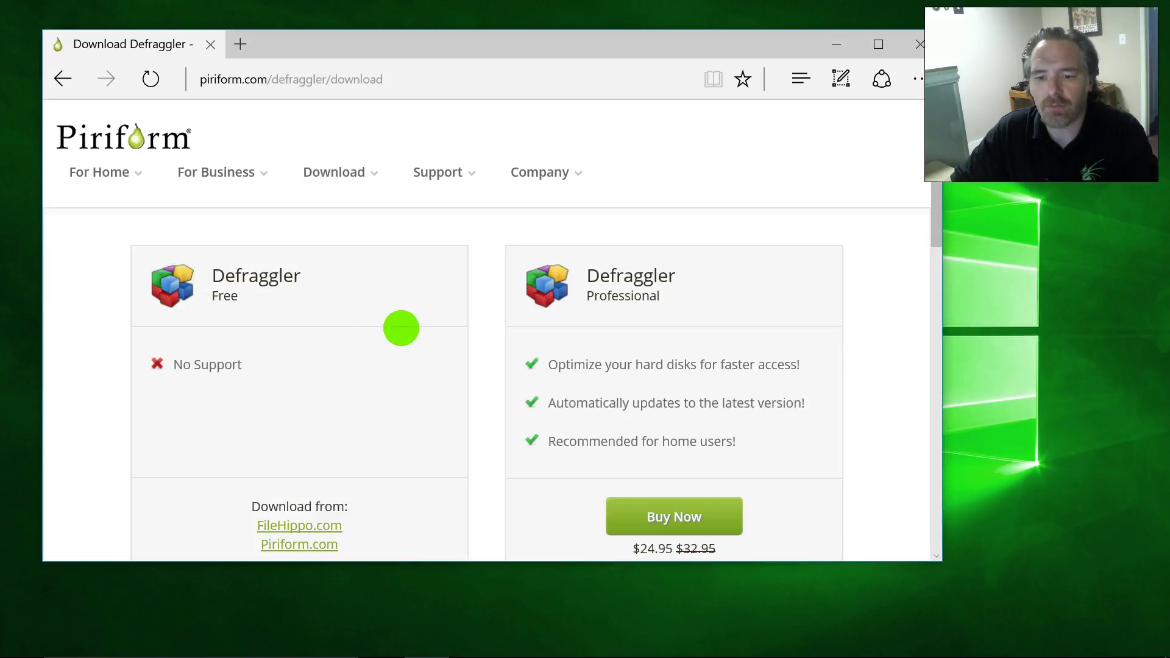
{"action": "scroll", "coordinate": [402, 333], "scroll_direction": "down", "scroll_amount": 2}
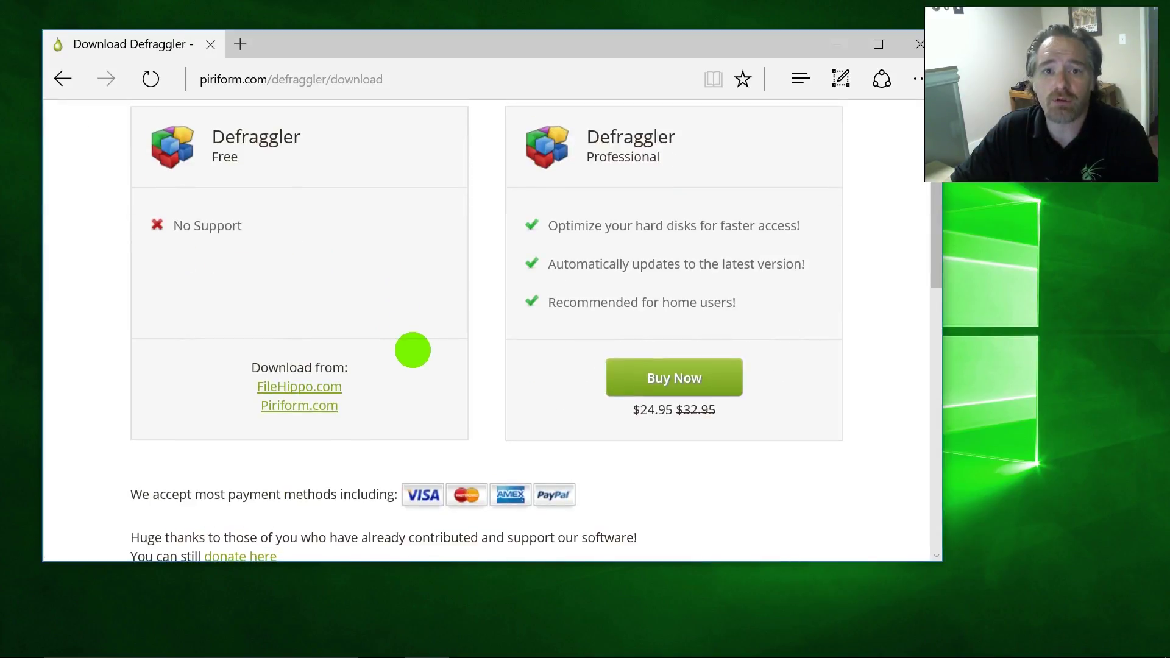
{"action": "left_click", "coordinate": [297, 403]}
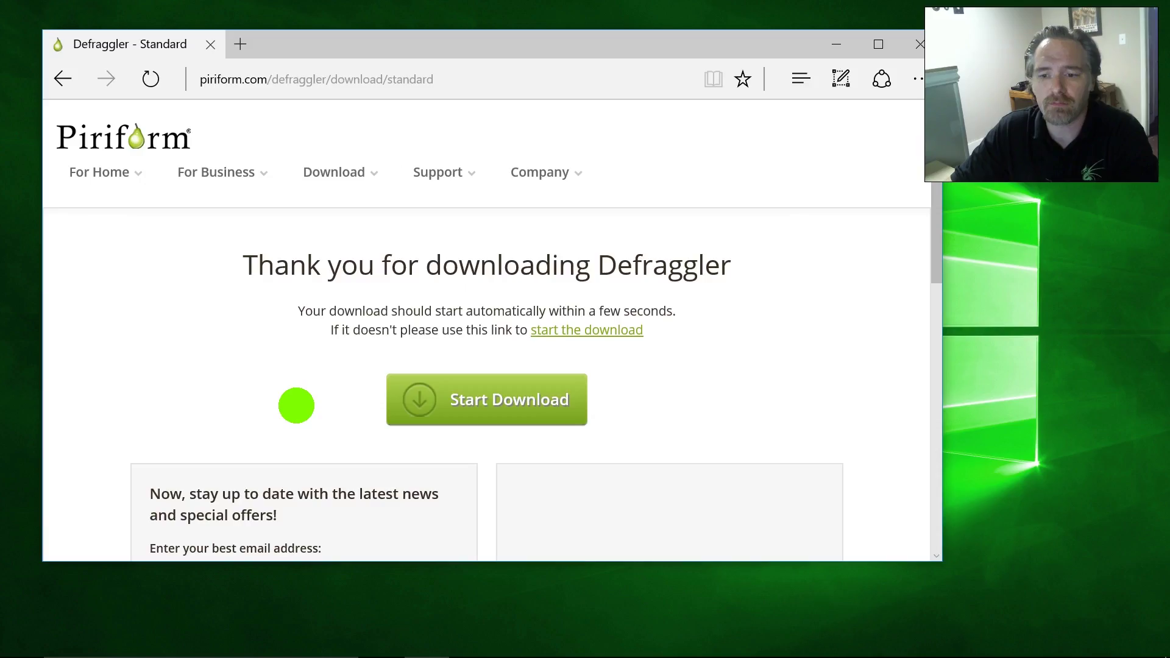
{"action": "left_click", "coordinate": [502, 398]}
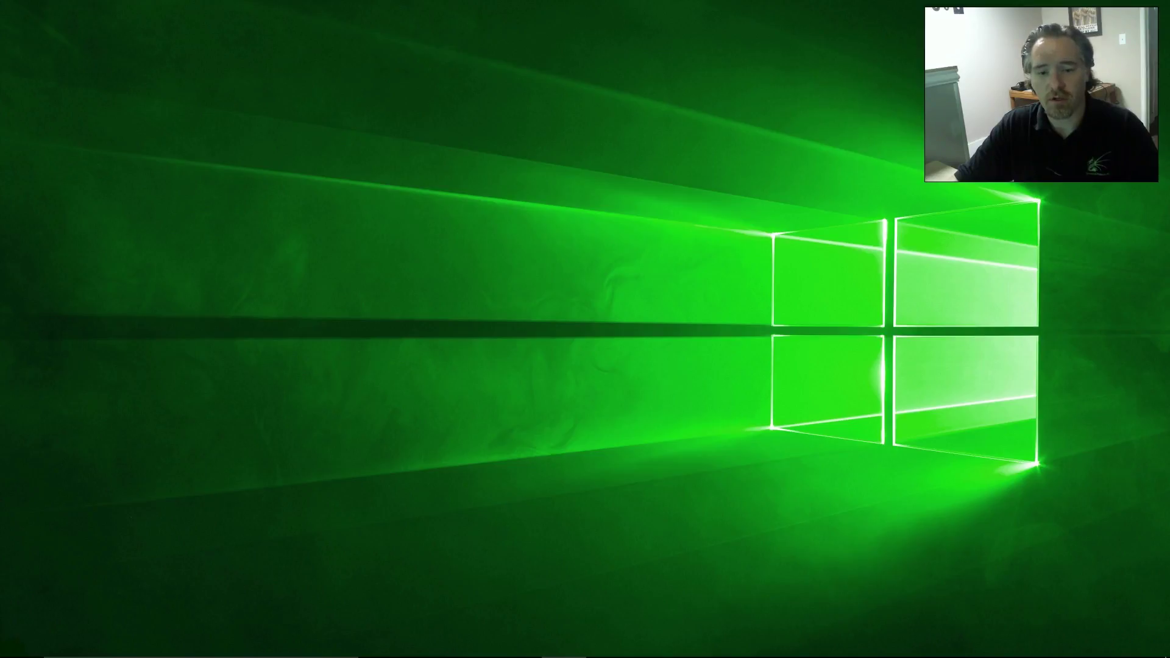
Launch Defraggler from the Start menu's app list, view drive D:, then reselect Local Disk (C:).
{"action": "left_click", "coordinate": [22, 641]}
{"action": "left_click", "coordinate": [37, 602]}
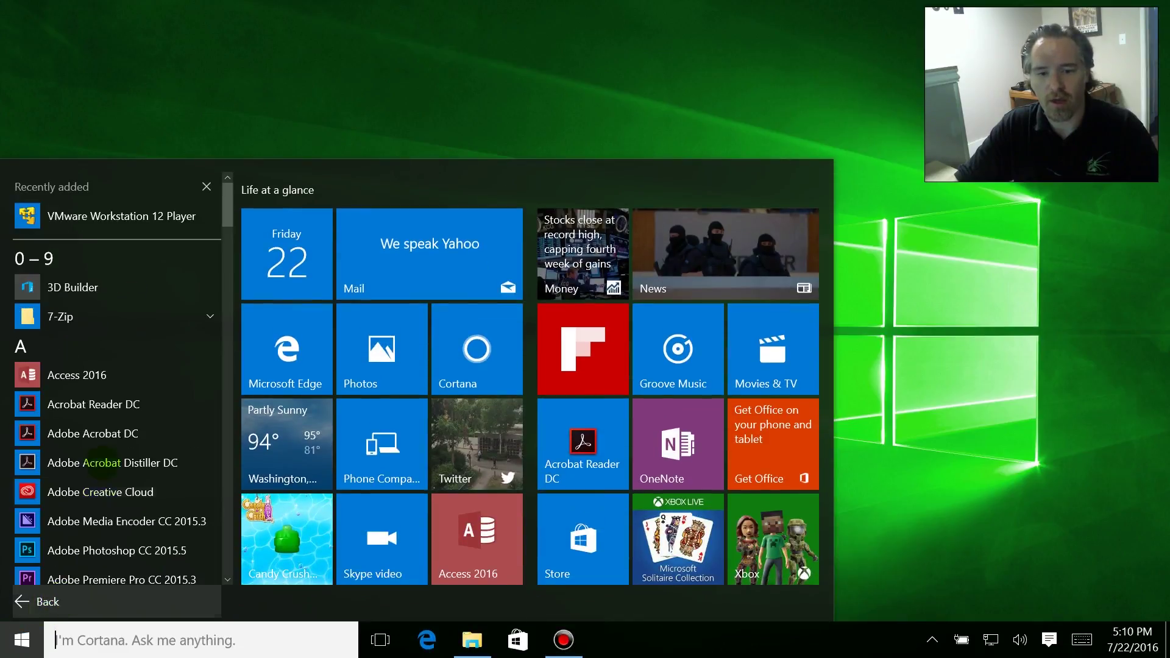
{"action": "scroll", "coordinate": [102, 463], "scroll_direction": "down", "scroll_amount": 9}
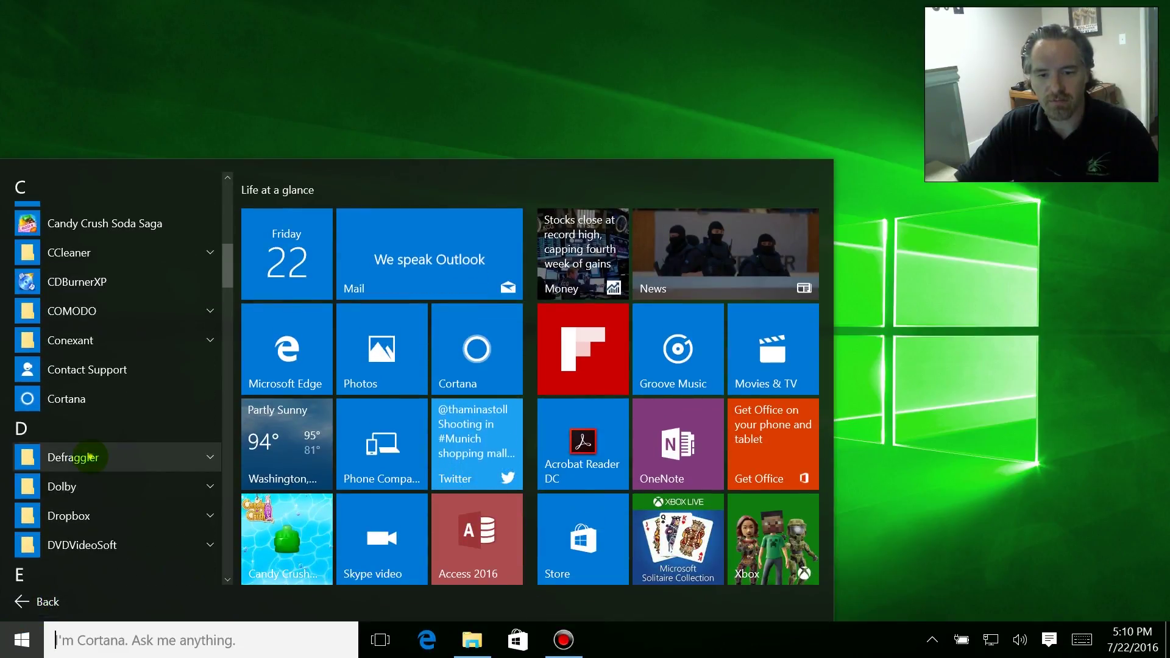
{"action": "left_click", "coordinate": [91, 458]}
{"action": "left_click", "coordinate": [86, 481]}
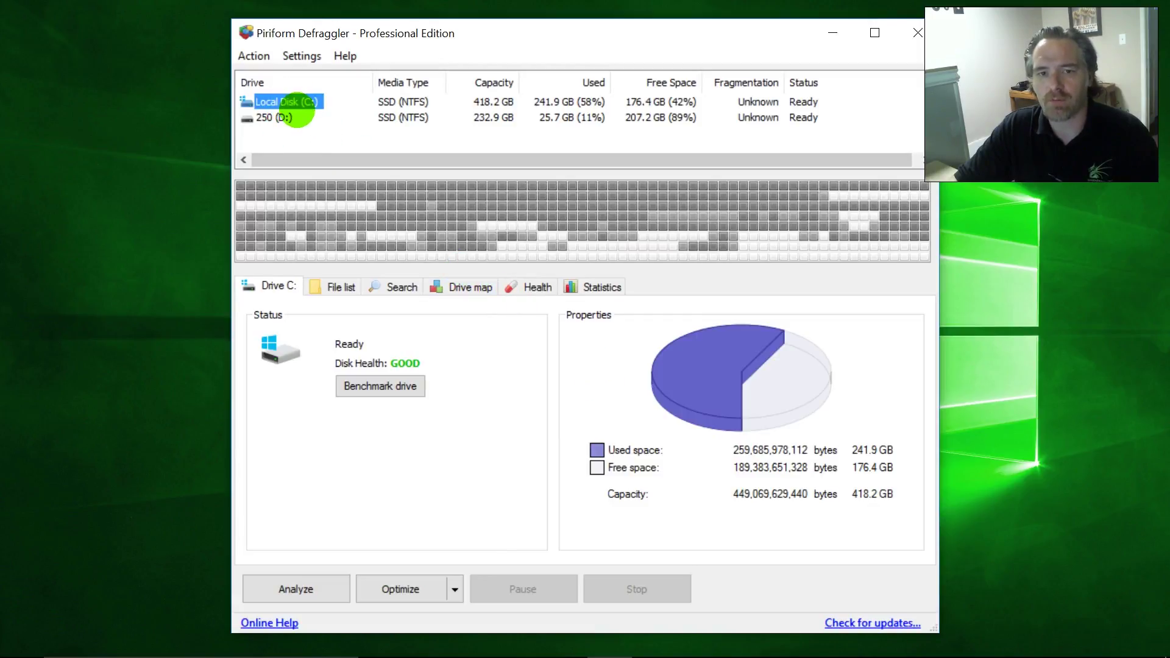
{"action": "left_click", "coordinate": [285, 118]}
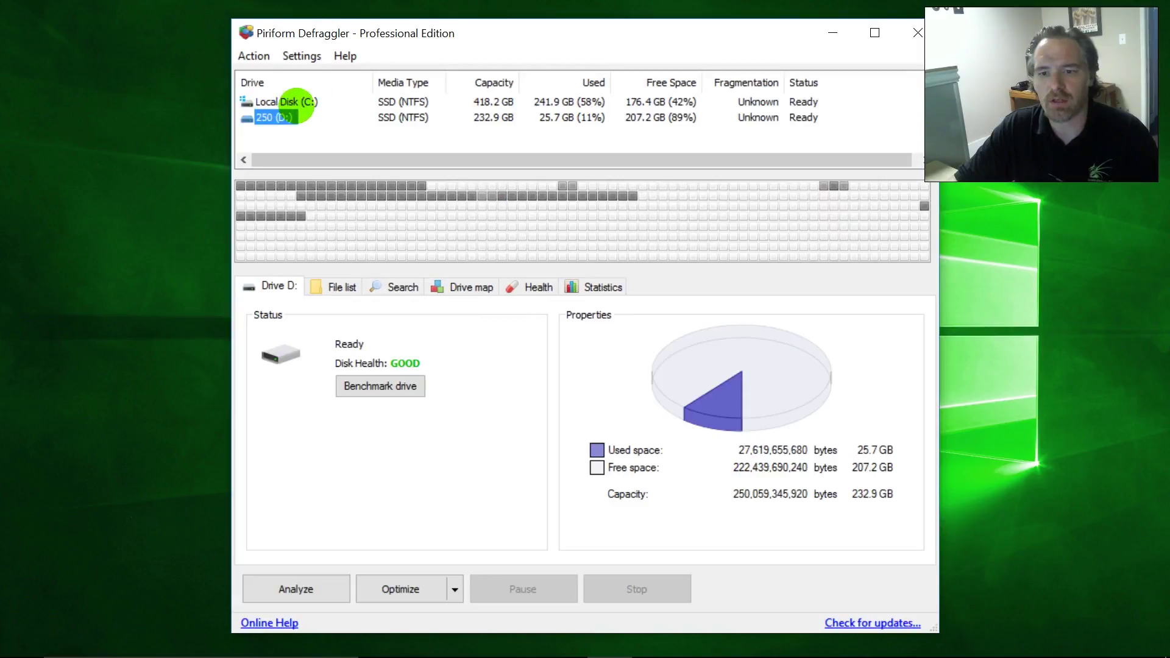
{"action": "left_click", "coordinate": [299, 102]}
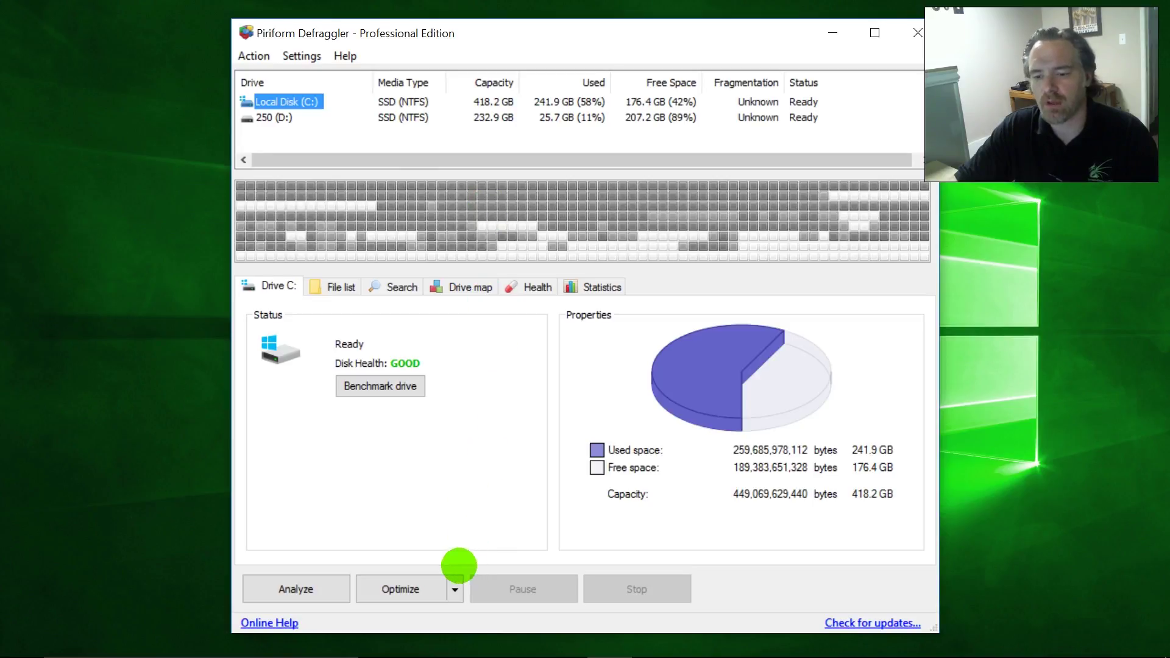
{"action": "left_click", "coordinate": [455, 589]}
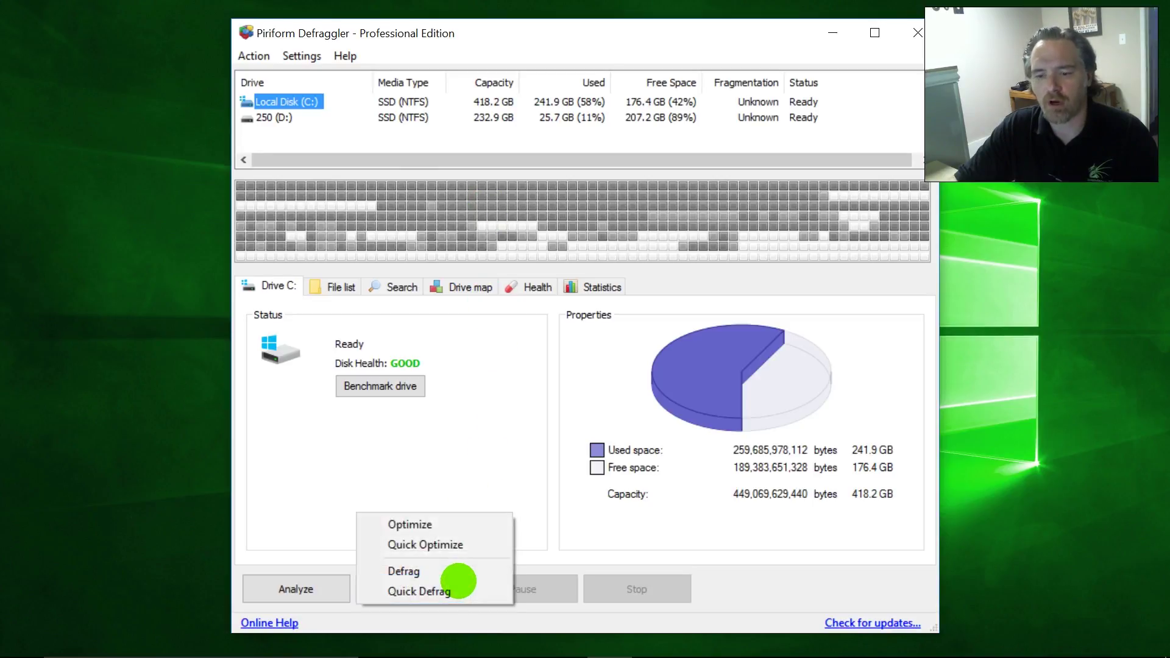
{"action": "left_click", "coordinate": [454, 588]}
{"action": "left_click", "coordinate": [457, 590]}
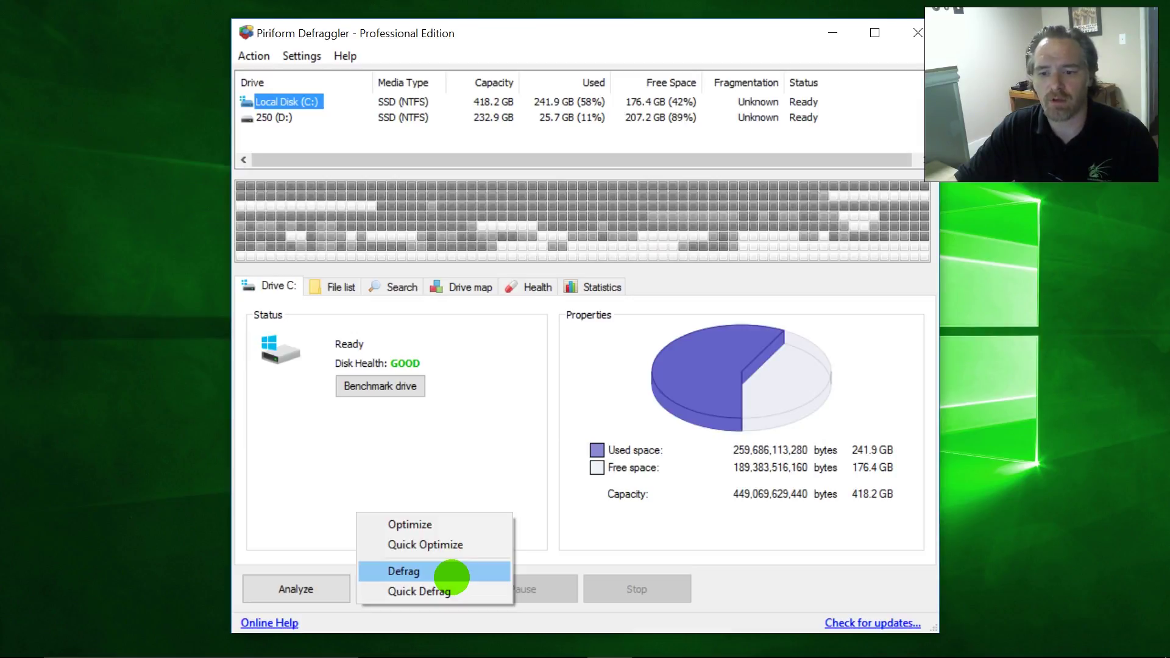
{"action": "left_click", "coordinate": [403, 571]}
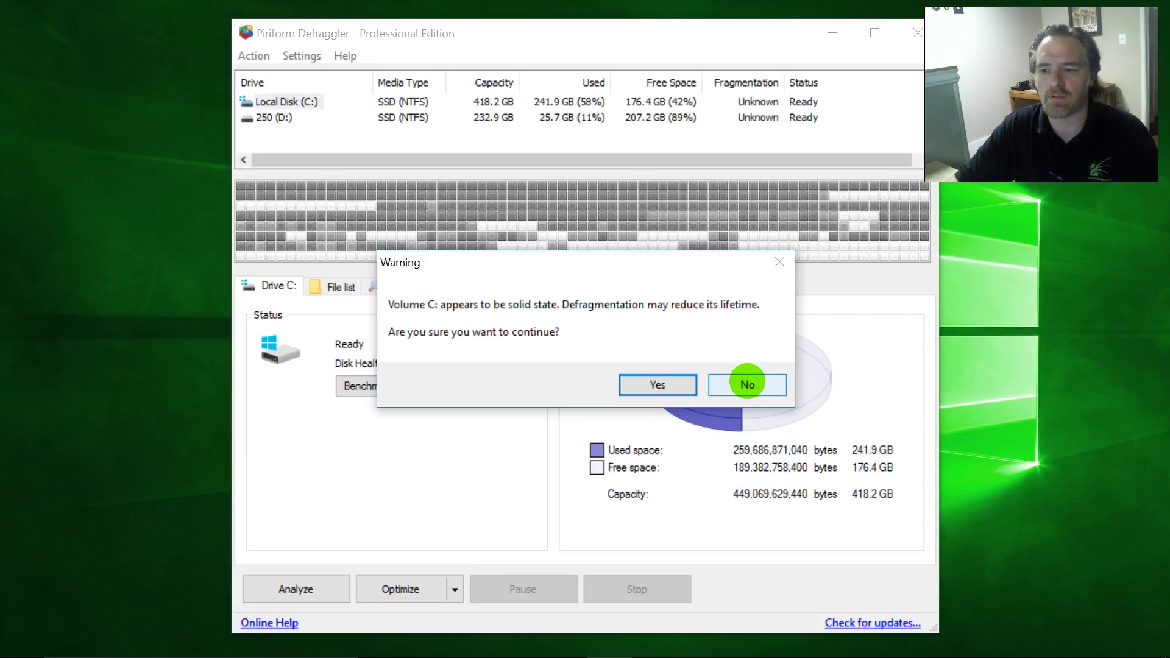
{"action": "left_click", "coordinate": [748, 385]}
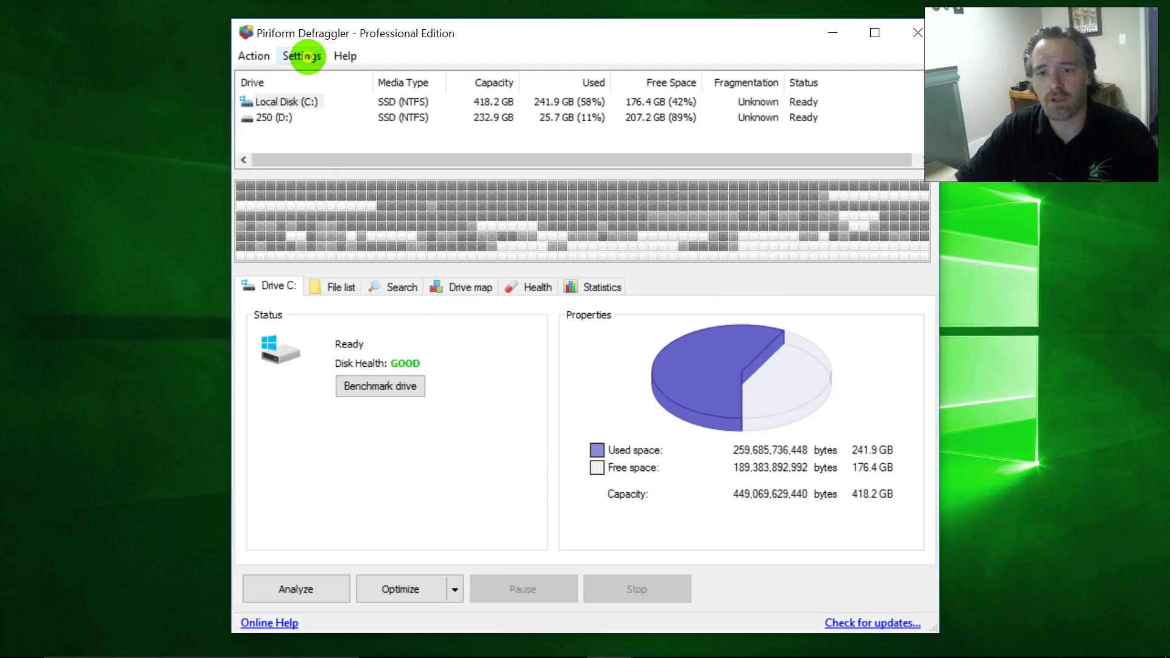
{"action": "left_click", "coordinate": [309, 55]}
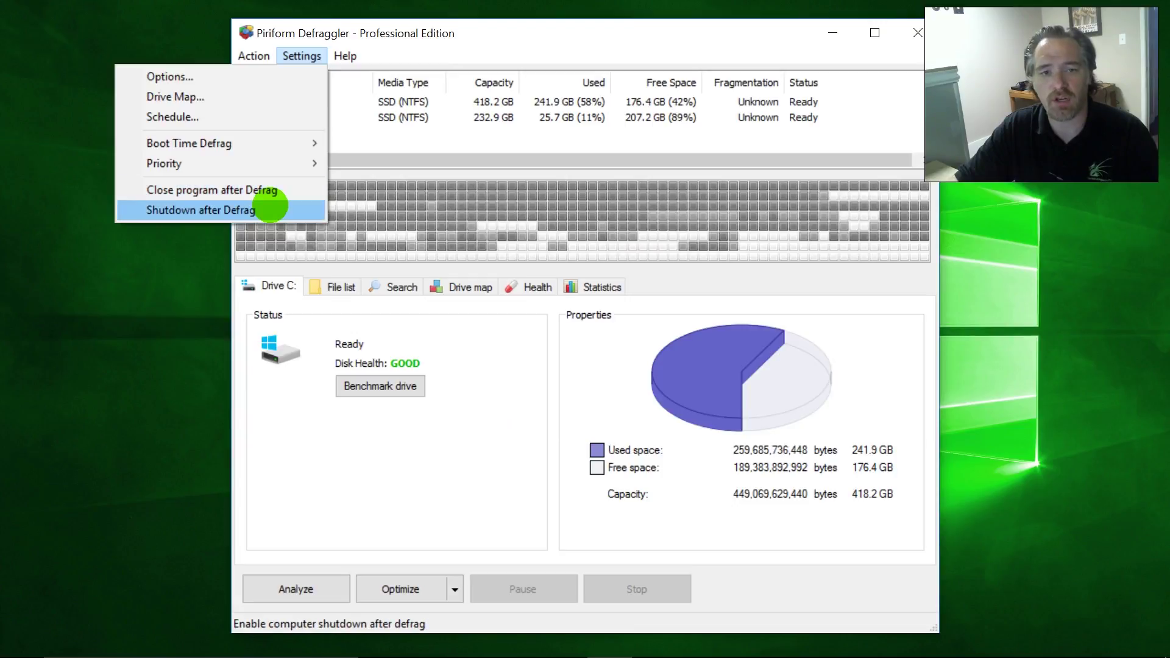
{"action": "left_click", "coordinate": [435, 552]}
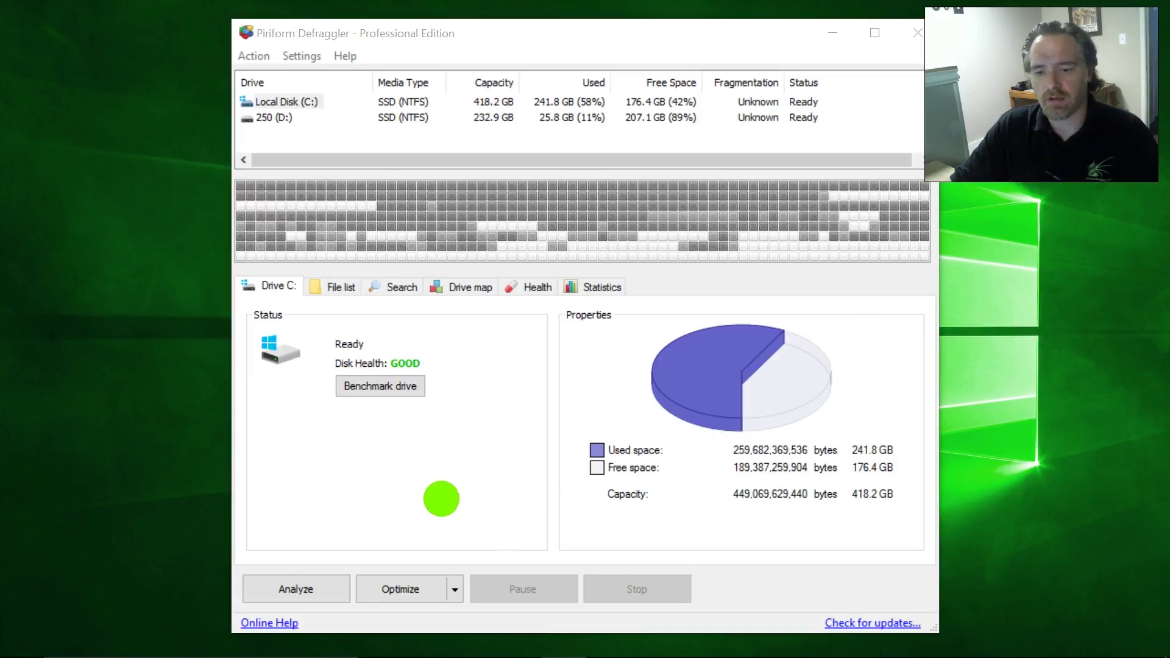
{"action": "left_click", "coordinate": [294, 588]}
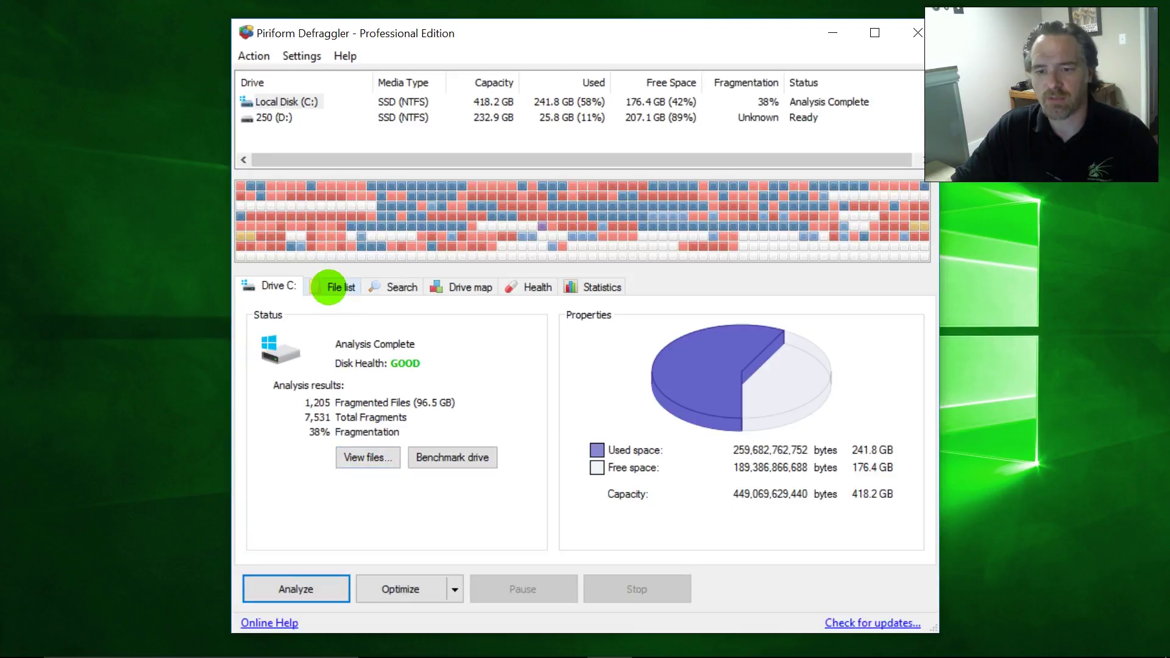
Scroll through C:'s fragmented-file list, then bring up the file Search filters.
{"action": "left_click", "coordinate": [329, 287]}
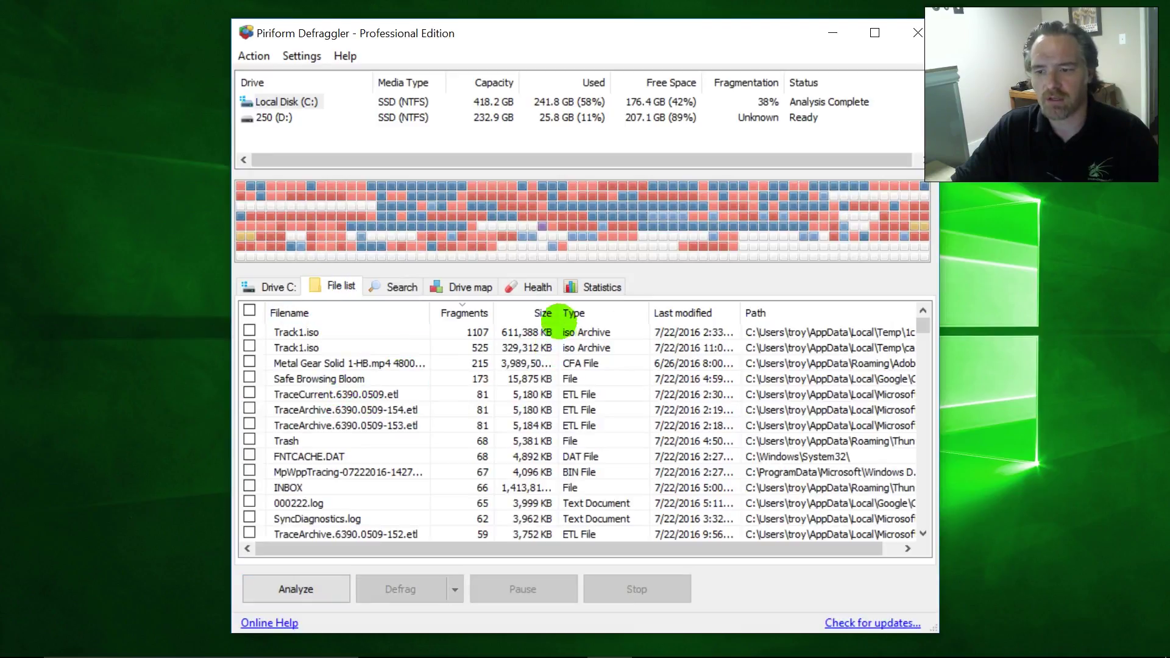
{"action": "scroll", "coordinate": [476, 459], "scroll_direction": "down", "scroll_amount": 12}
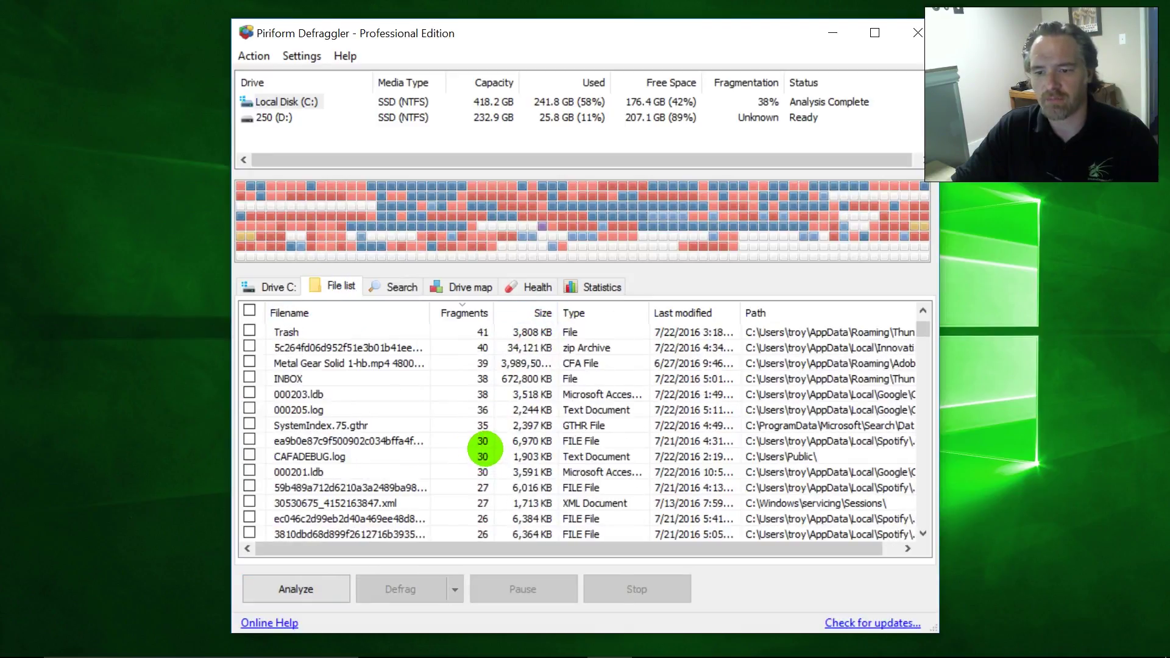
{"action": "scroll", "coordinate": [484, 447], "scroll_direction": "up", "scroll_amount": 12}
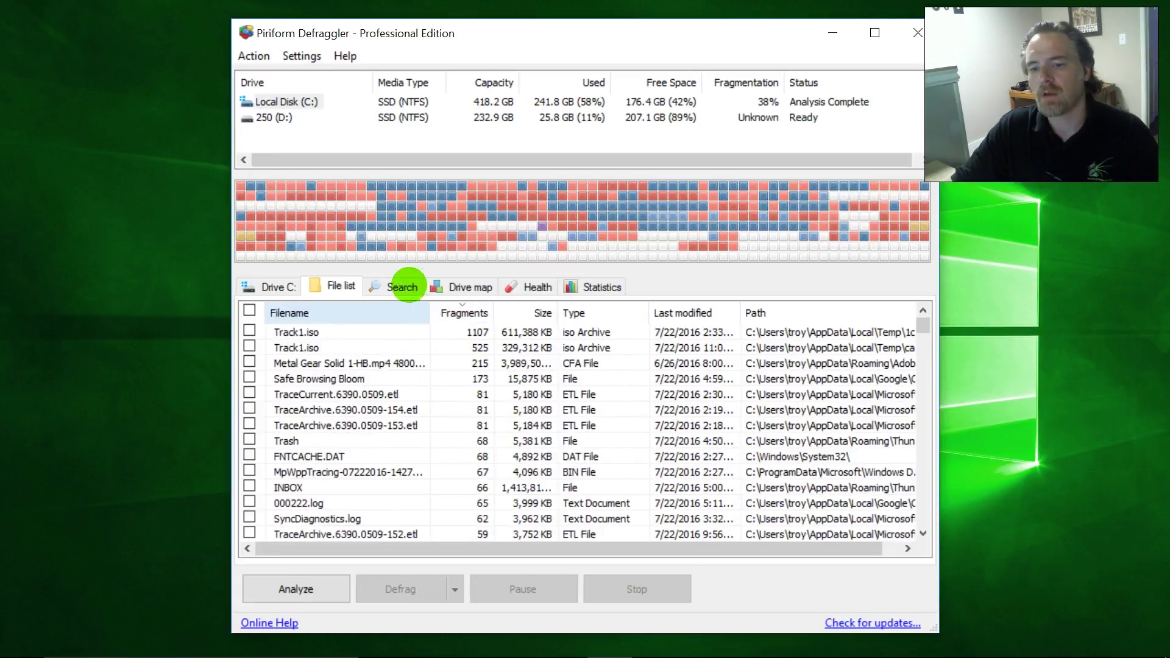
{"action": "left_click", "coordinate": [390, 284]}
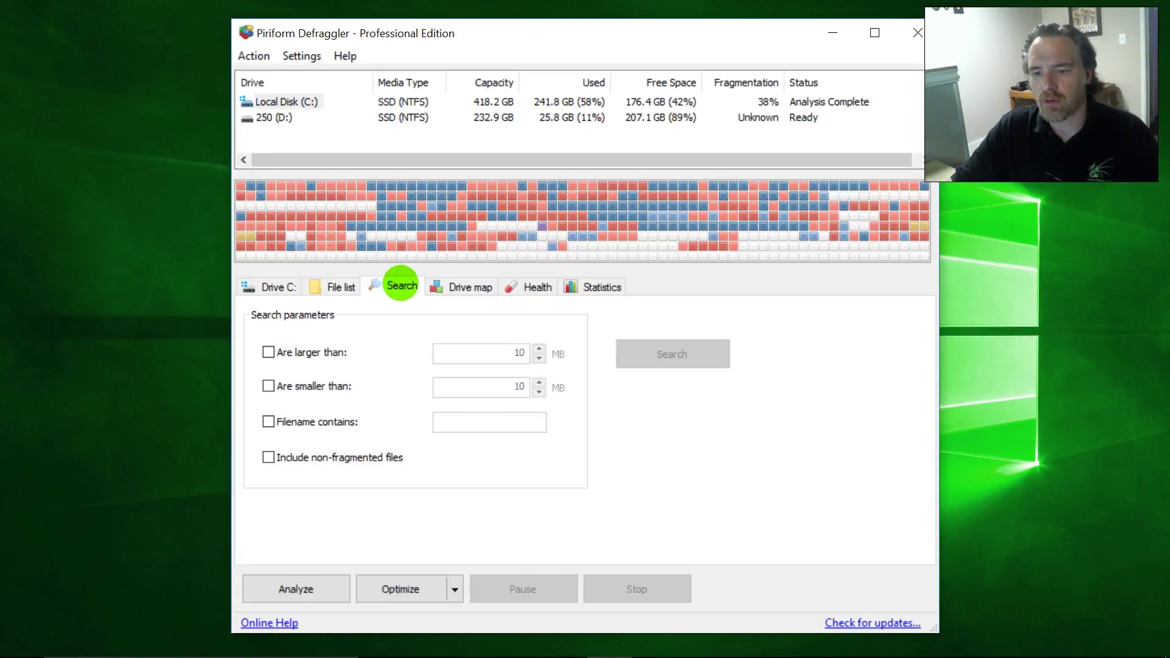
Go through C:'s drive map legend, Health SMART details, and Statistics page in turn.
{"action": "left_click", "coordinate": [459, 288]}
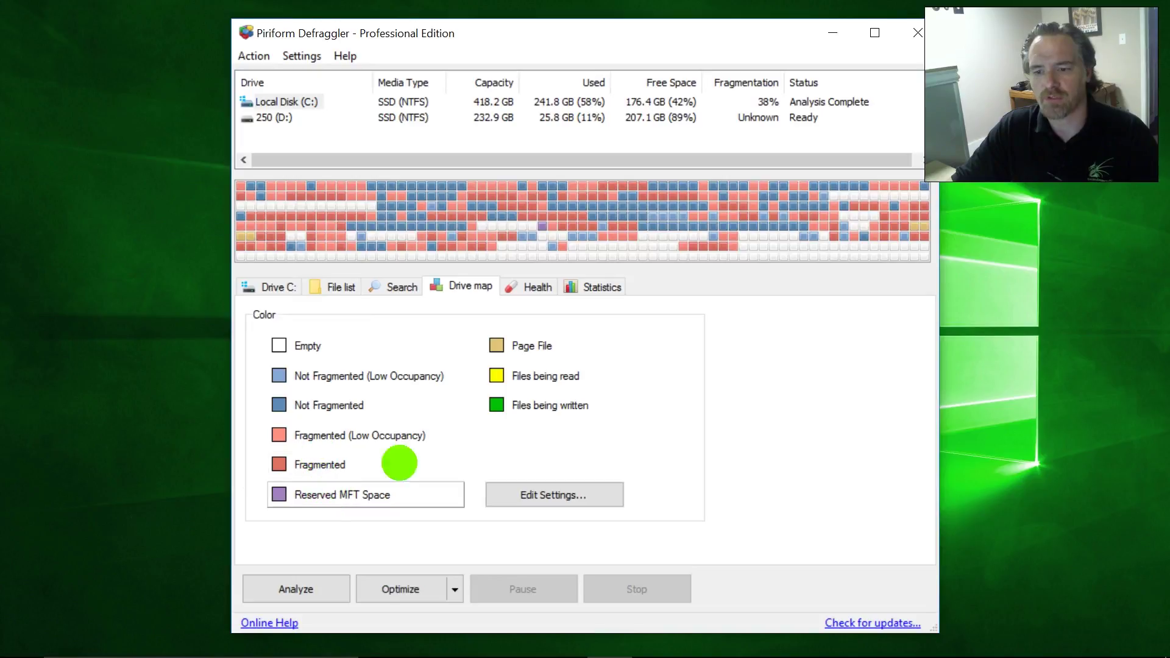
{"action": "left_click", "coordinate": [536, 287]}
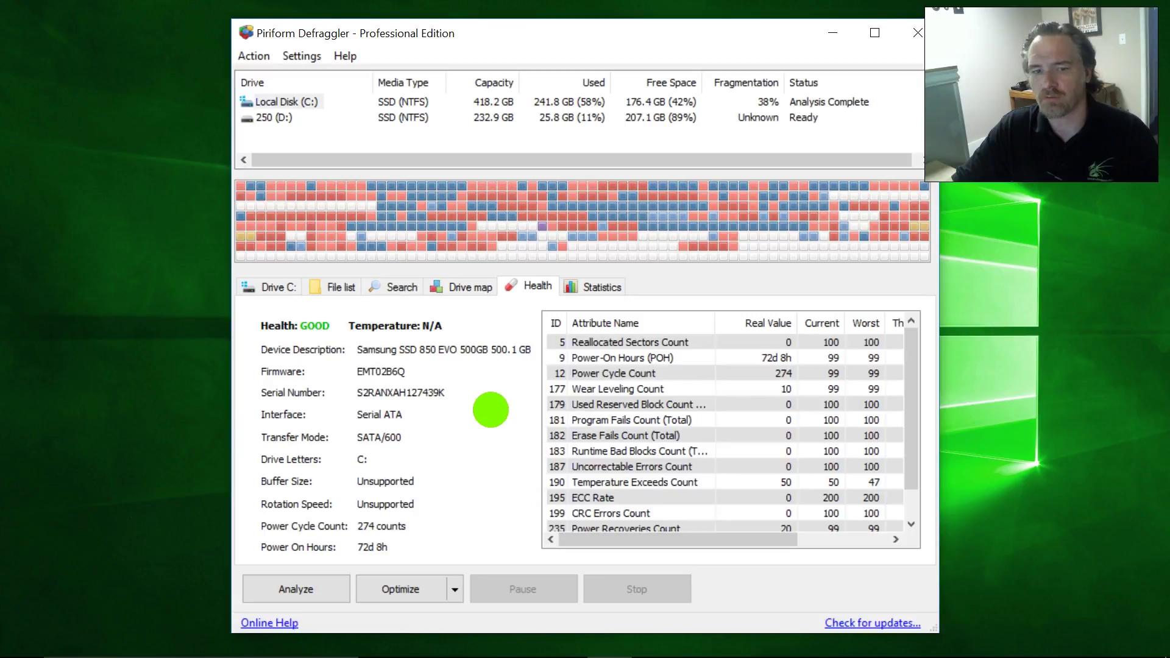
{"action": "left_click", "coordinate": [591, 287]}
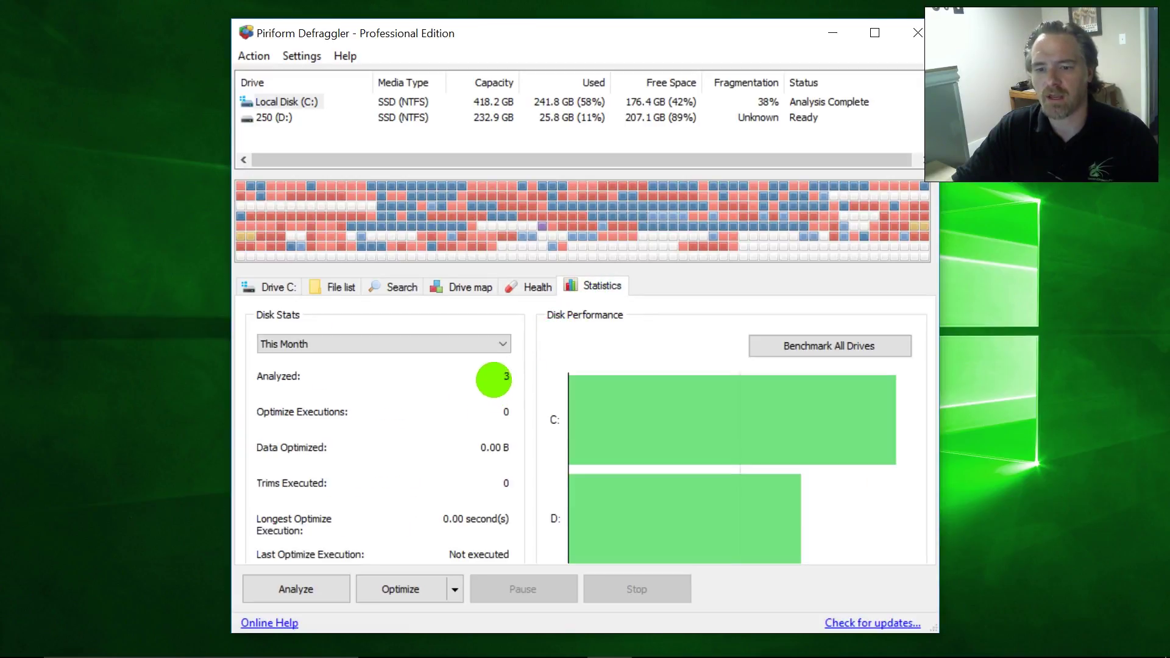
Set the Disk Stats period to All, then close Defraggler.
{"action": "left_click", "coordinate": [494, 339]}
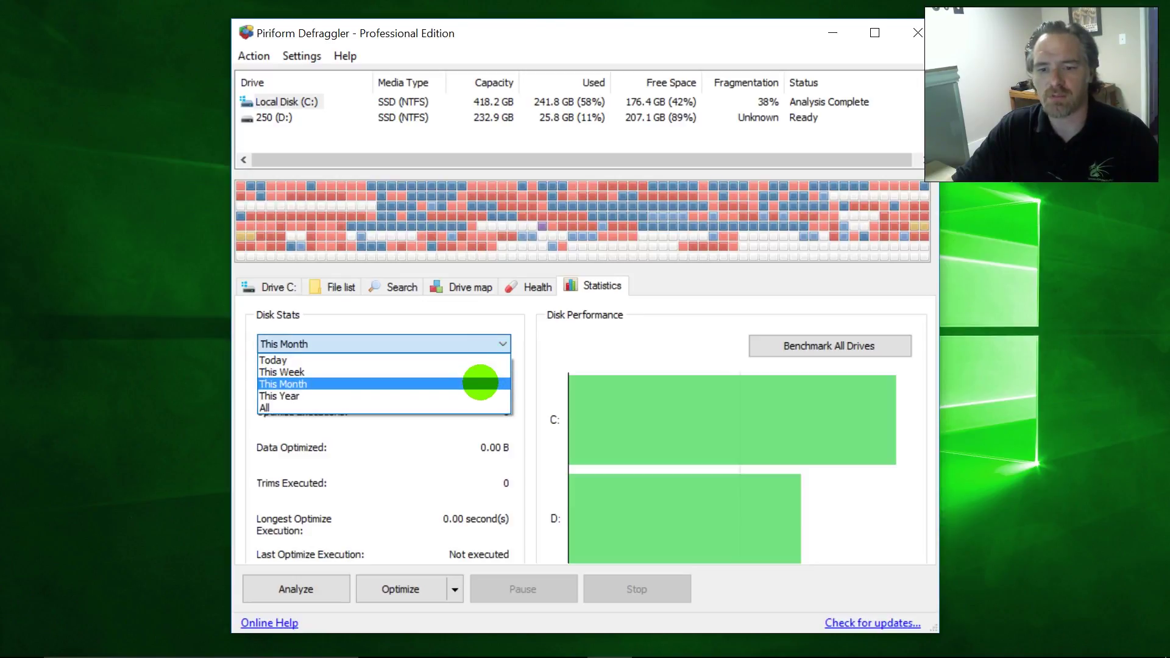
{"action": "left_click", "coordinate": [476, 406]}
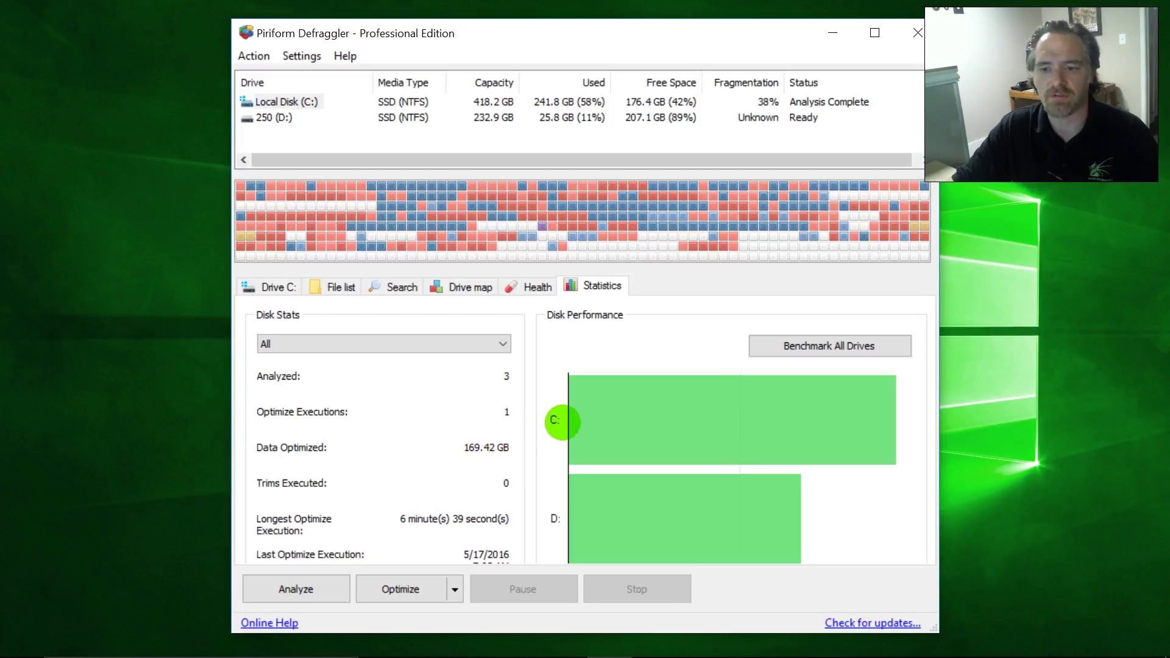
{"action": "left_click", "coordinate": [917, 31]}
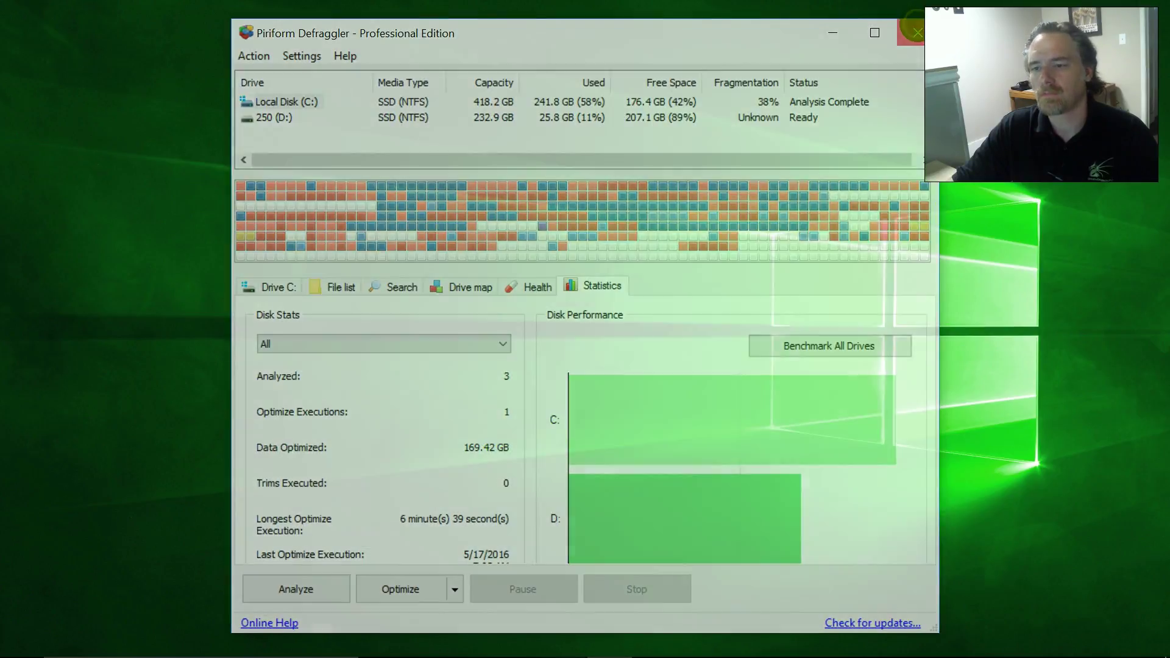